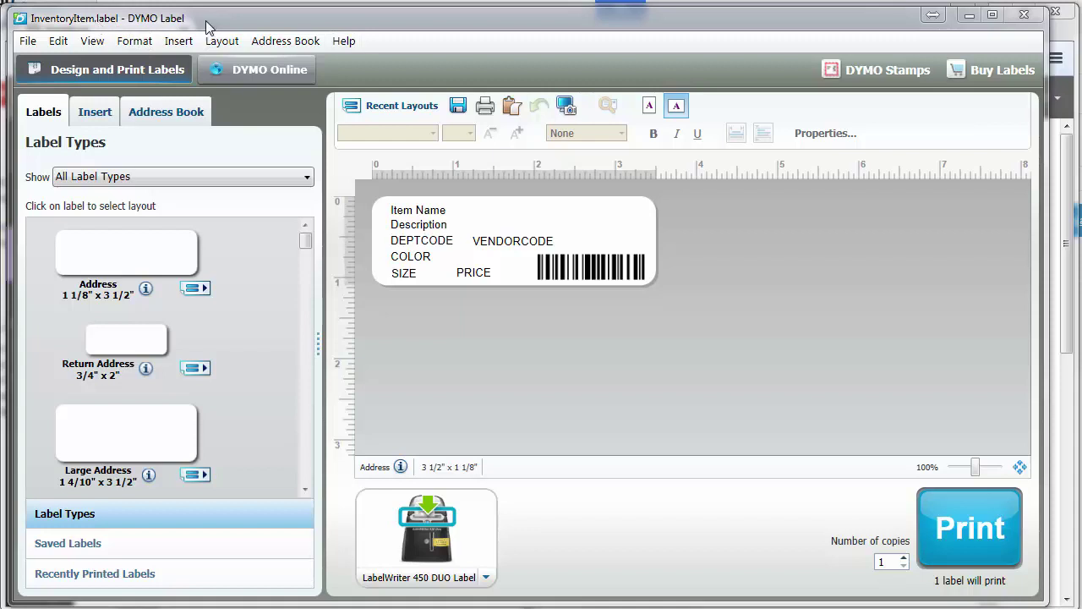
Step: Print a test inventory label, confirm DYMO Label version 8 in About, then minimize DYMO Label
click(960, 527)
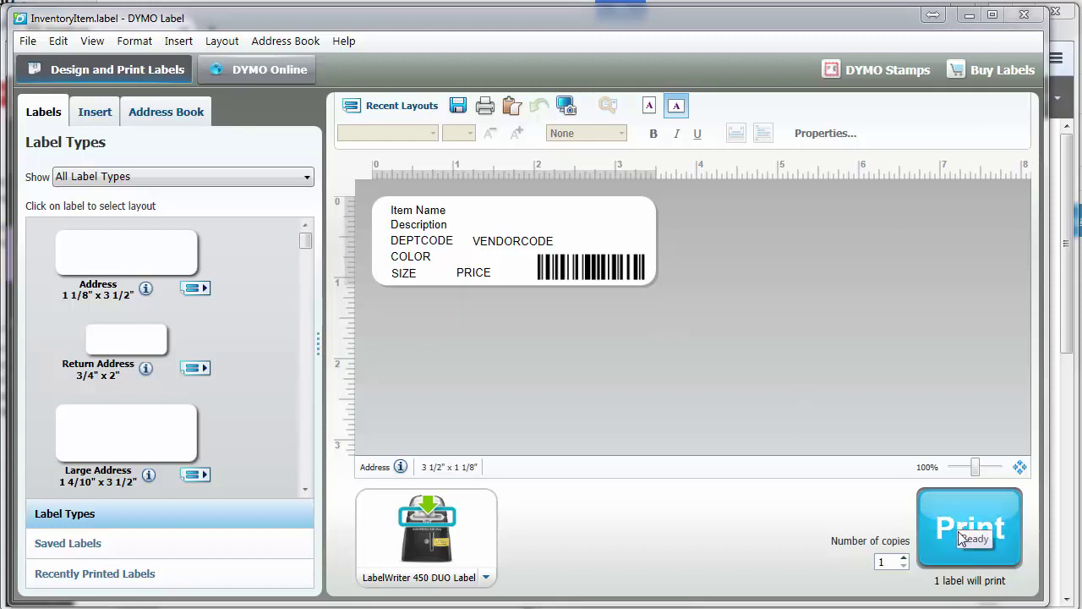
click(339, 47)
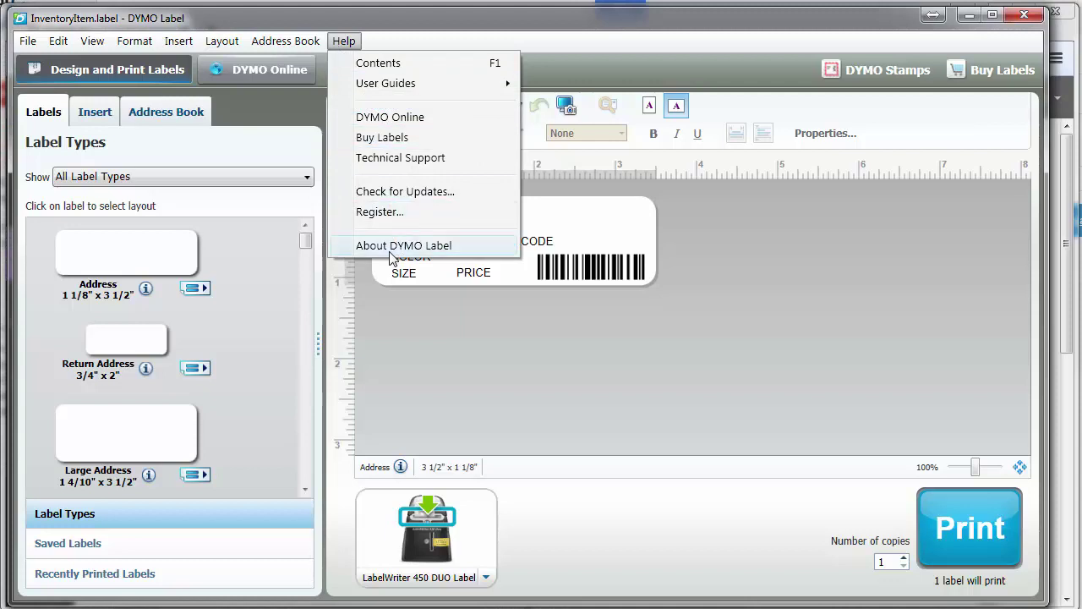
click(363, 246)
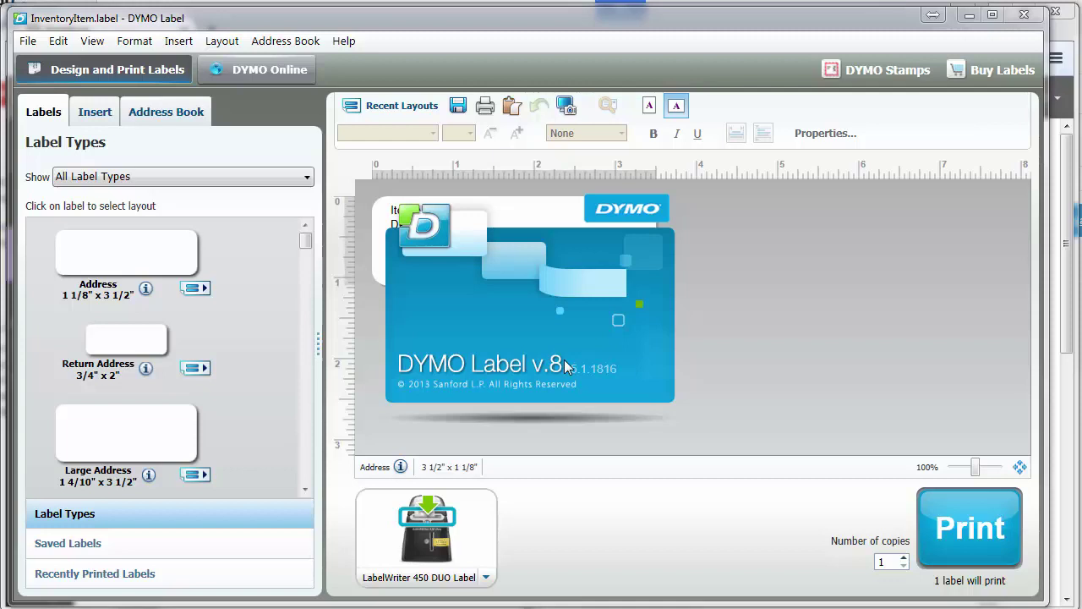
click(648, 374)
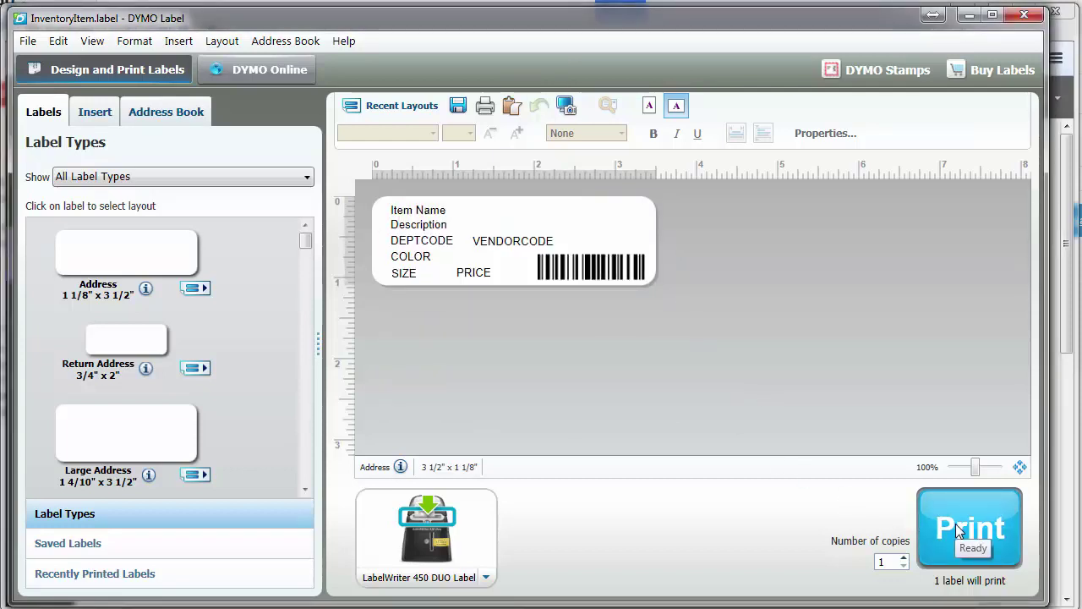
click(967, 16)
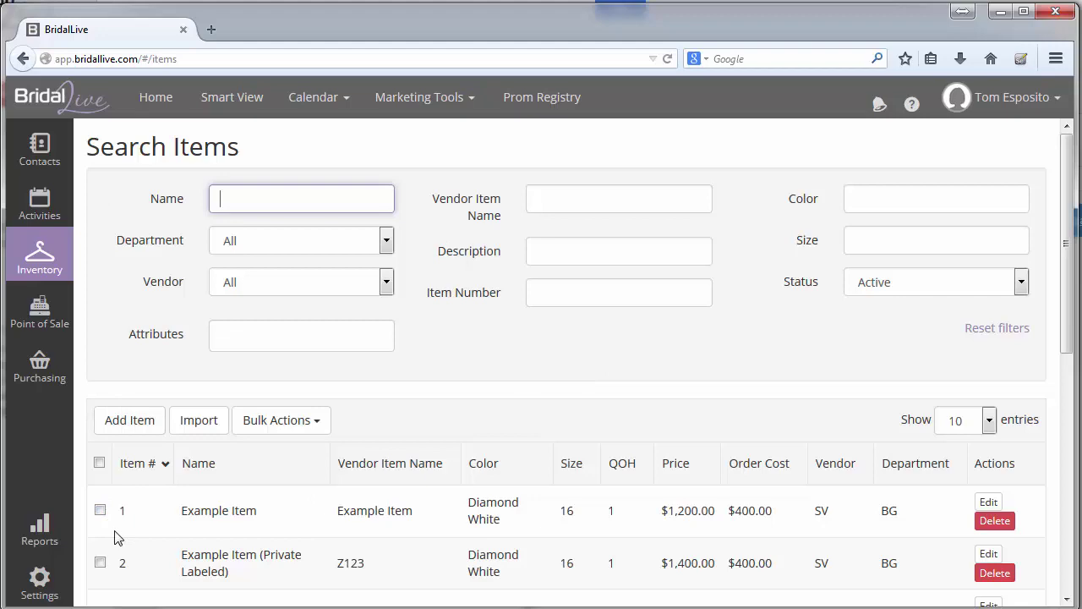
Step: Select the first Example Item and choose Print Labels from Bulk Actions
click(100, 510)
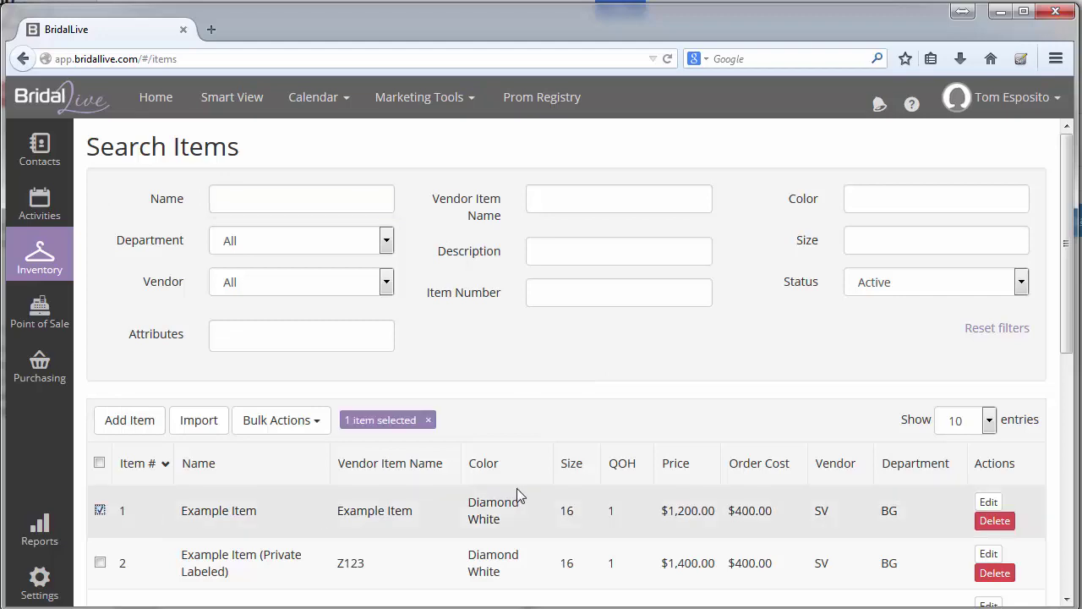
click(311, 428)
click(314, 461)
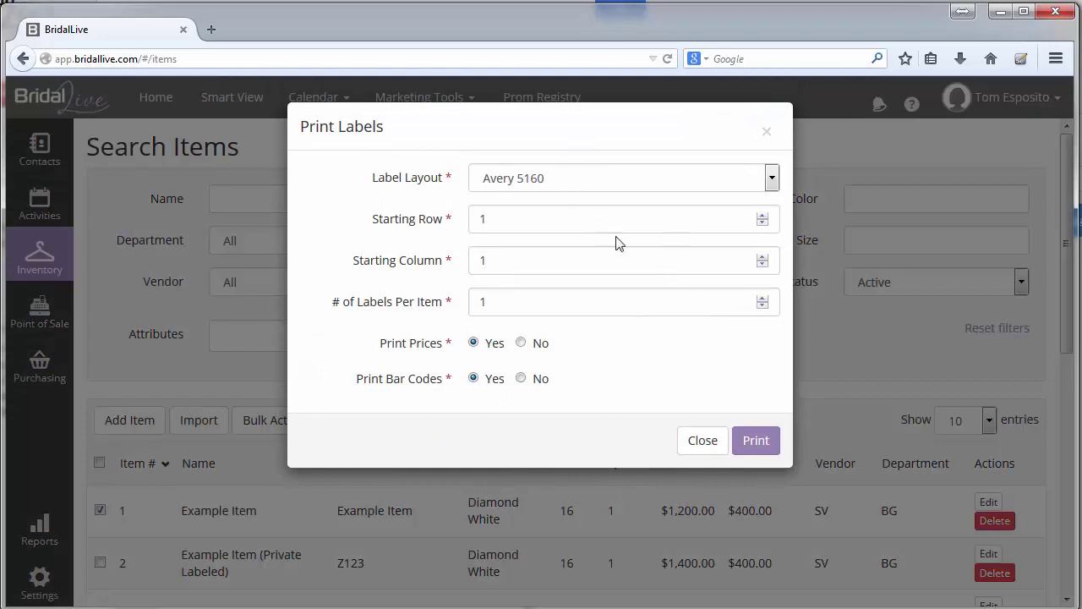
Step: Choose the Dymo (1 1/8 X 3 1/2) label layout and allow the DYMO Label Framework plugin
click(553, 180)
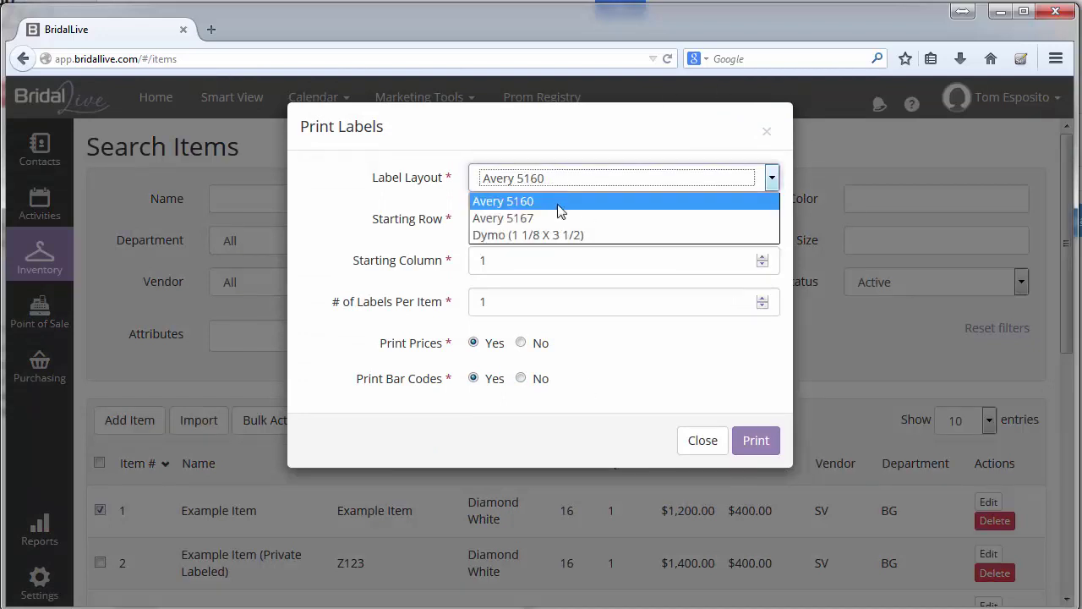
click(557, 236)
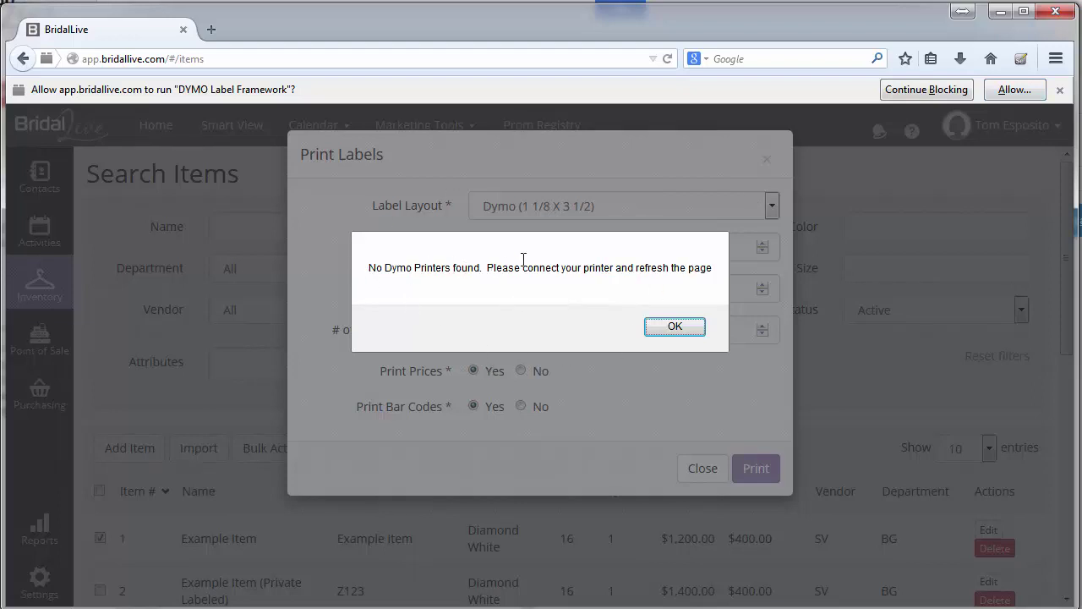
click(1014, 90)
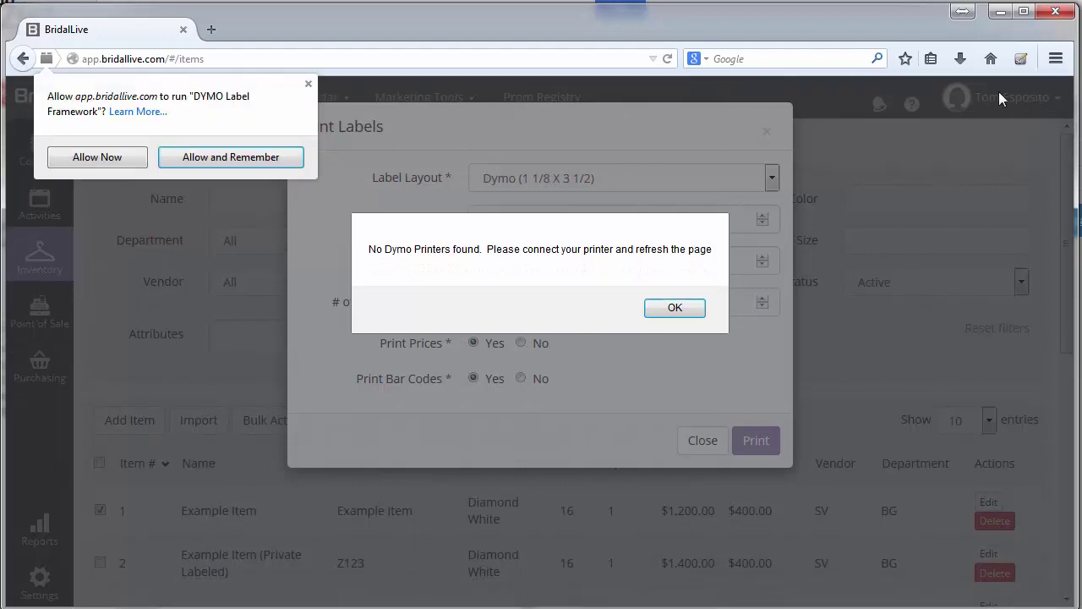
click(235, 161)
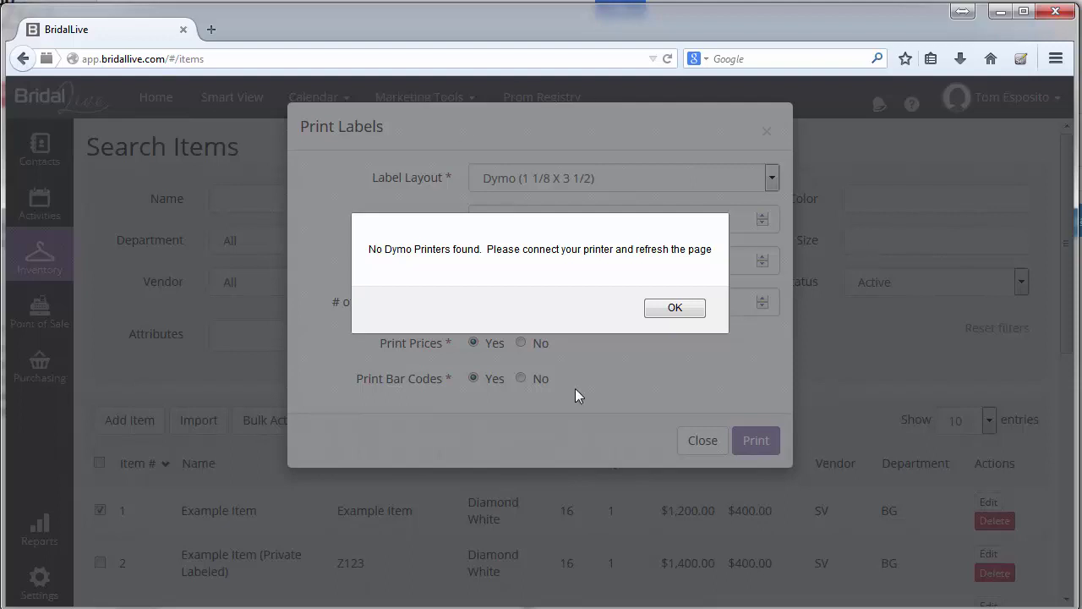
Step: Dismiss the no-printers alert and reselect the Dymo layout so LabelWriter 450 DUO fills in
click(674, 307)
click(593, 191)
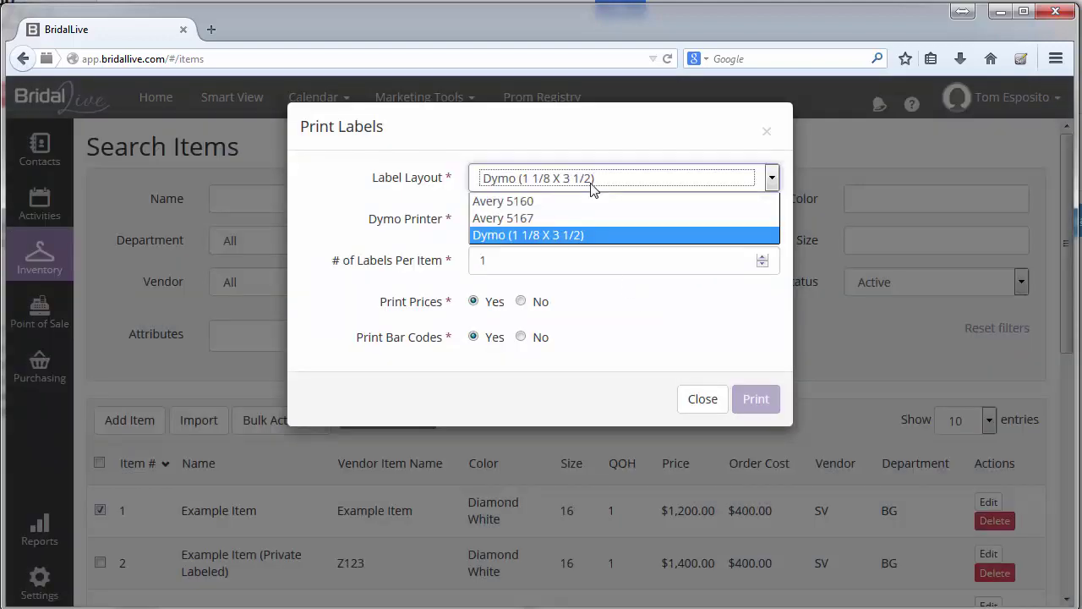
click(579, 217)
click(568, 235)
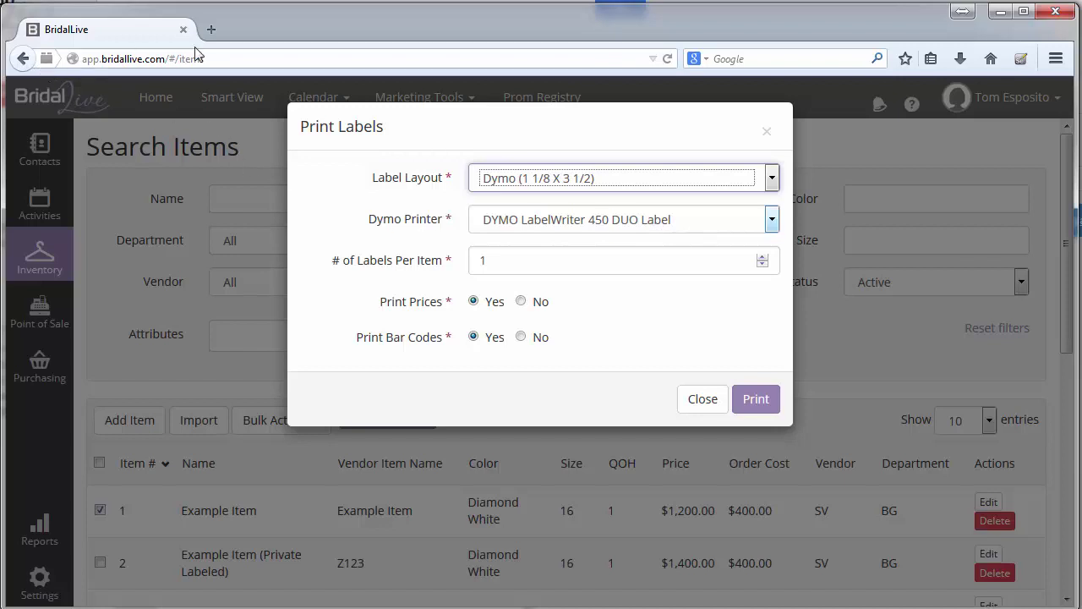
Step: Reload the items page and reopen Print Labels for the first Example Item
click(667, 61)
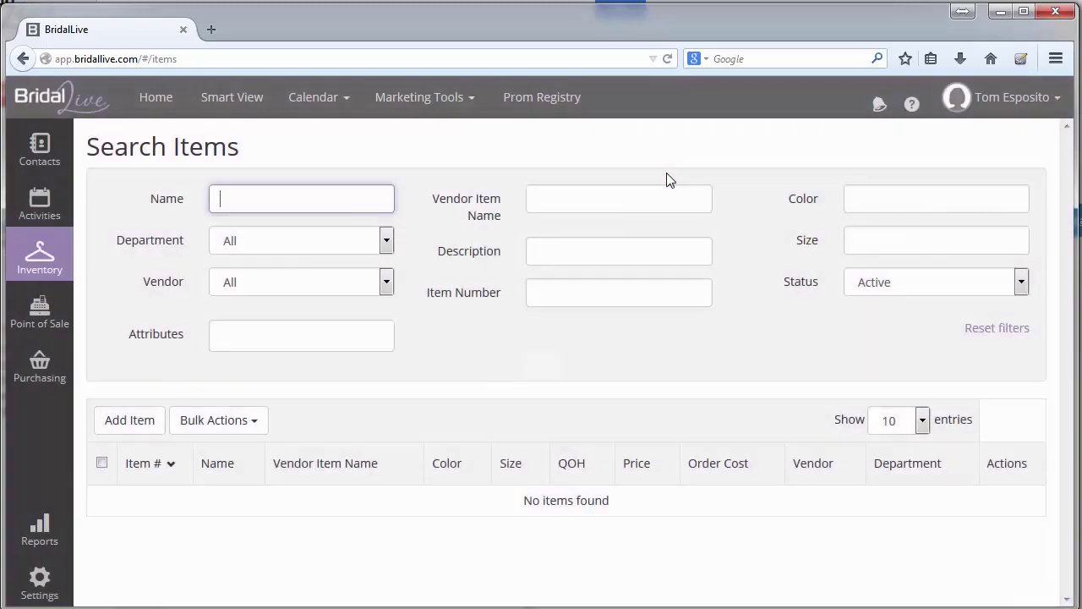
click(100, 510)
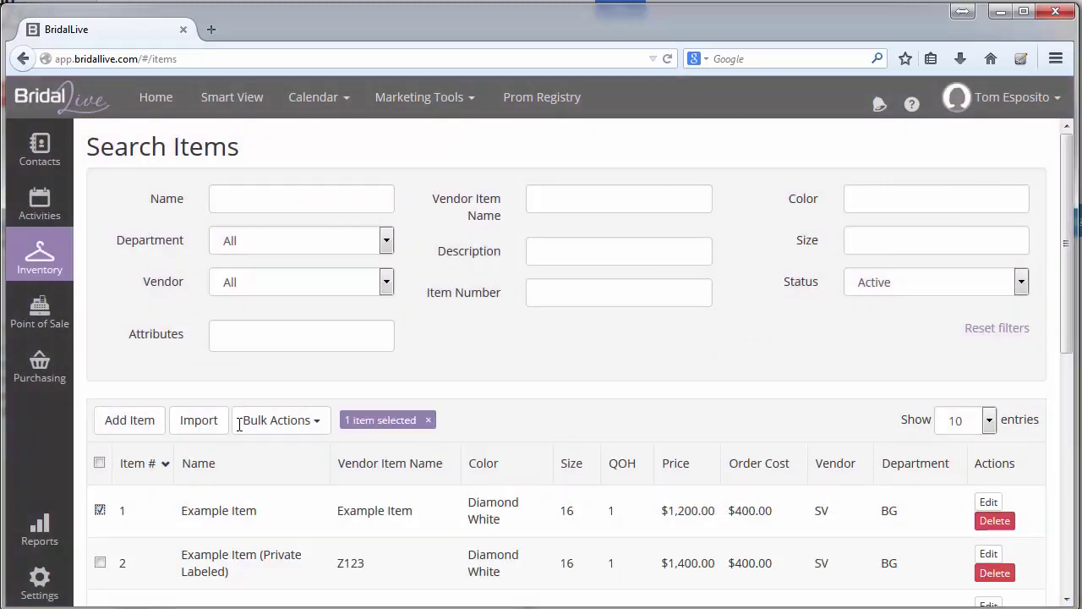
click(245, 420)
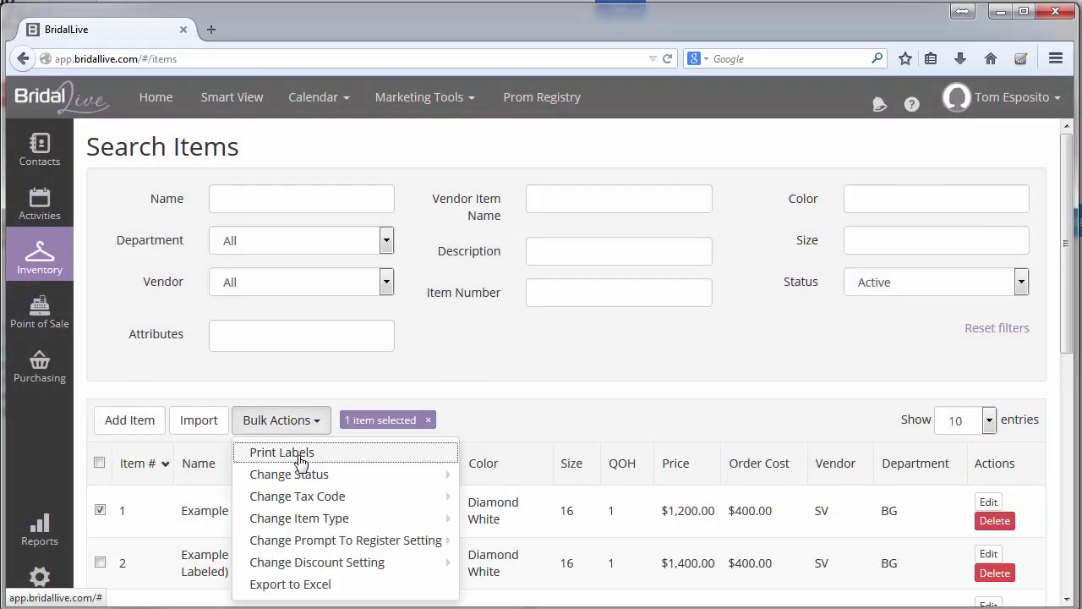
click(301, 461)
Step: Set the layout to Dymo (1 1/8 X 3 1/2) and print the item's label
click(496, 180)
click(497, 235)
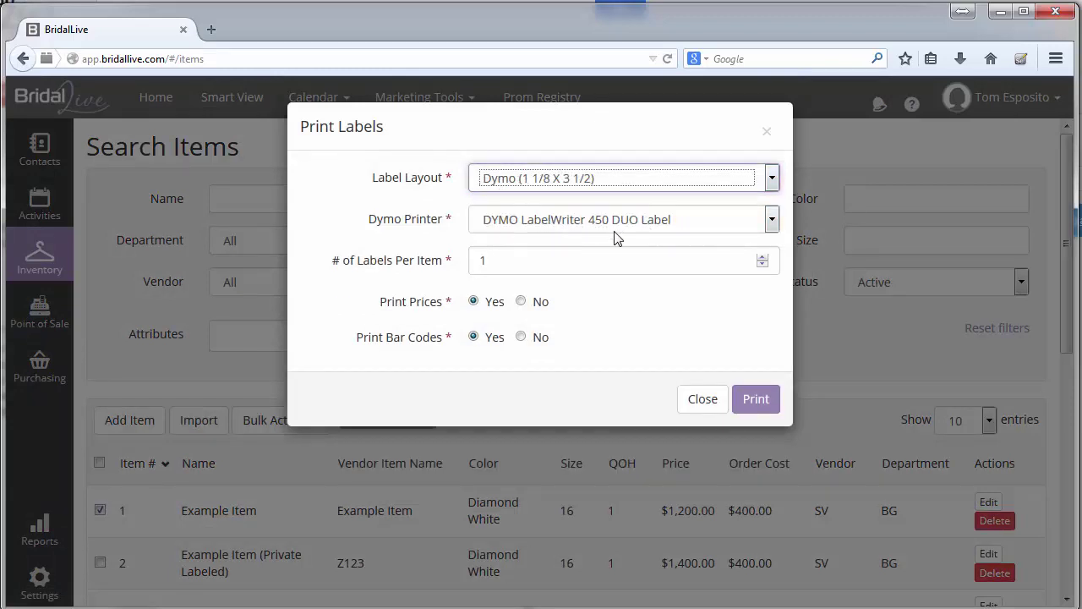
click(756, 399)
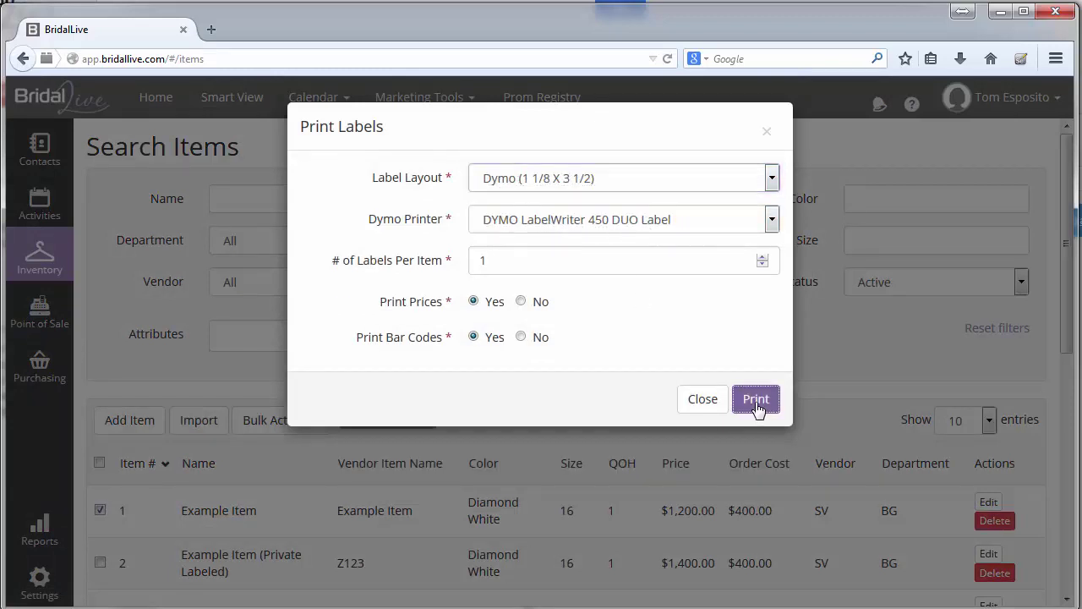
Step: Load the DYMO Label Framework sample page from the pasted URL in a new tab
click(212, 32)
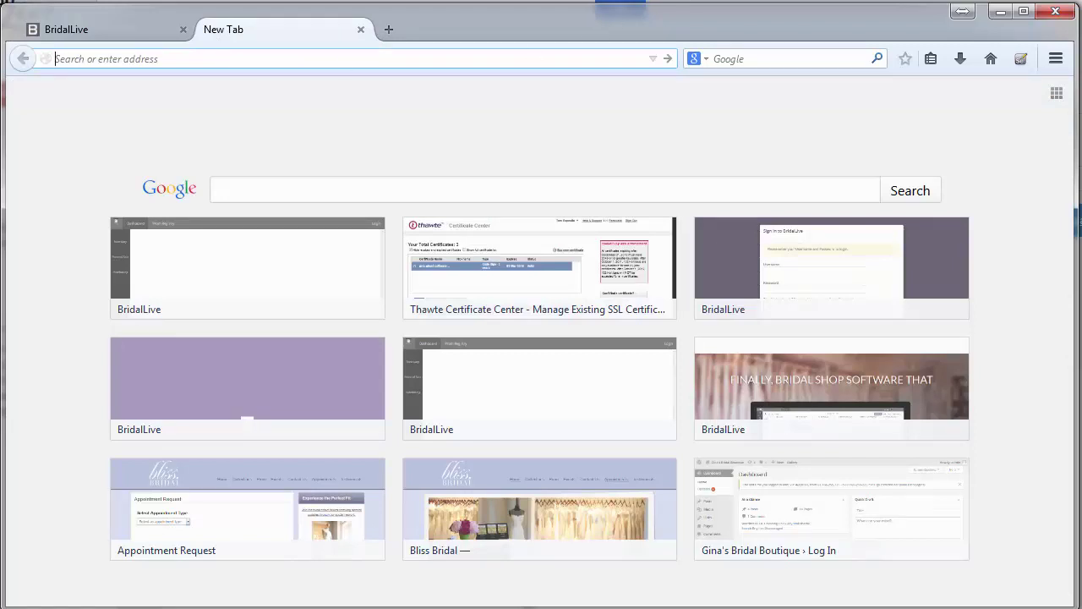
text(http://labelwriter.com/software/dls/sdk/samples/js/PreviewAndPrintLabel/PreviewAndPrintLabel.html)
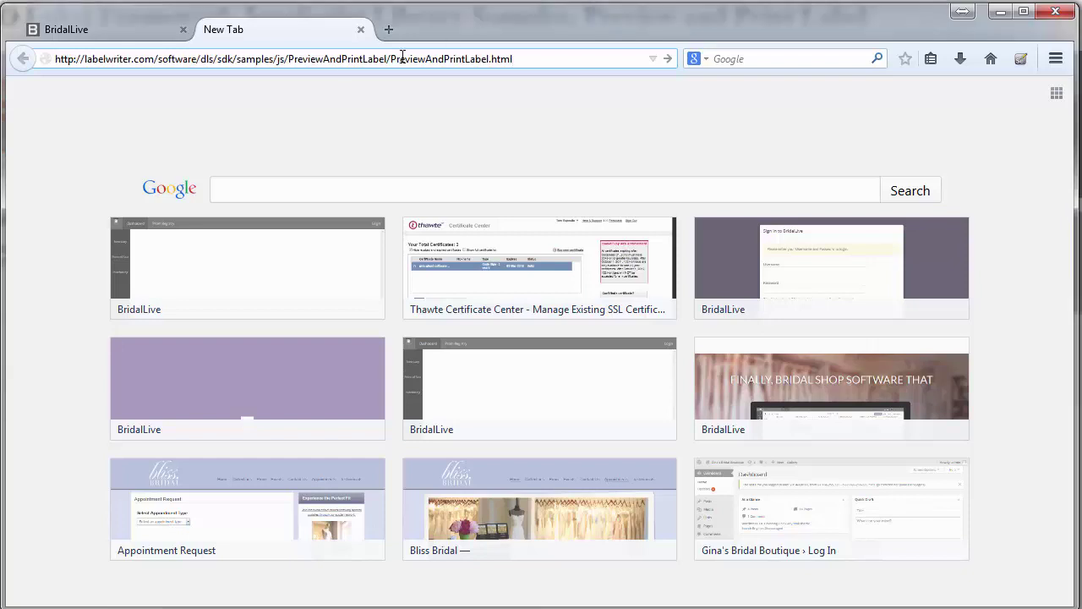
key(Return)
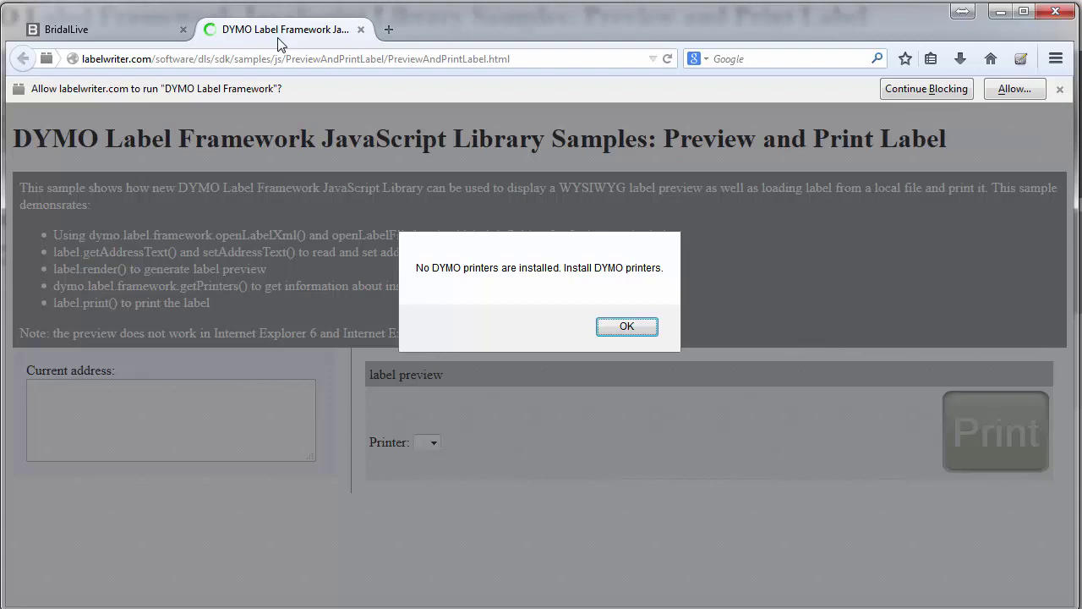
Step: Always allow the DYMO plugin so the sample label preview and LabelWriter 450 DUO appear
click(625, 326)
click(1013, 90)
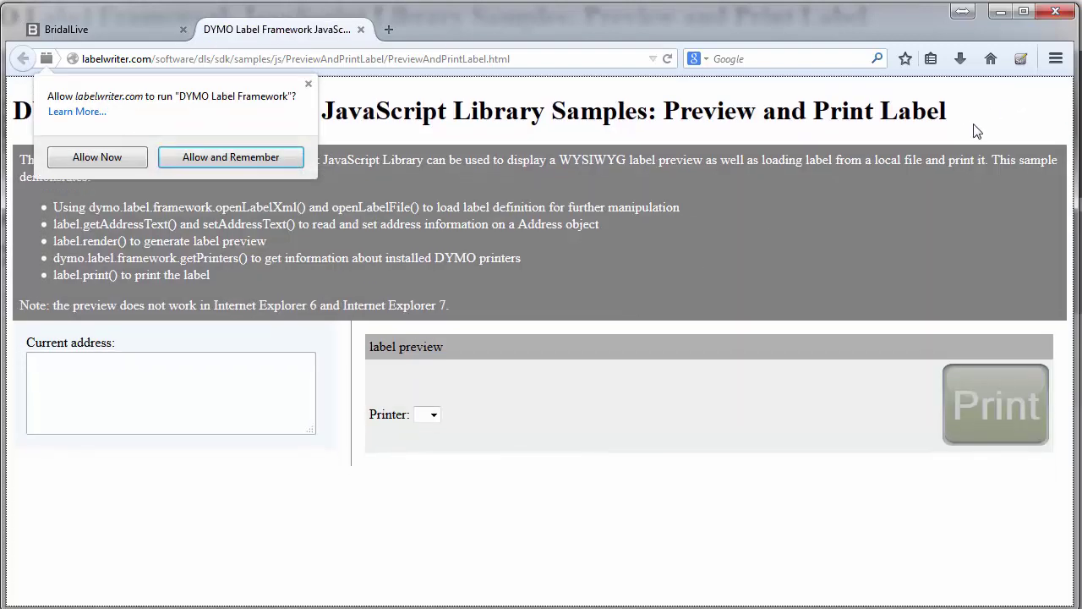
click(269, 160)
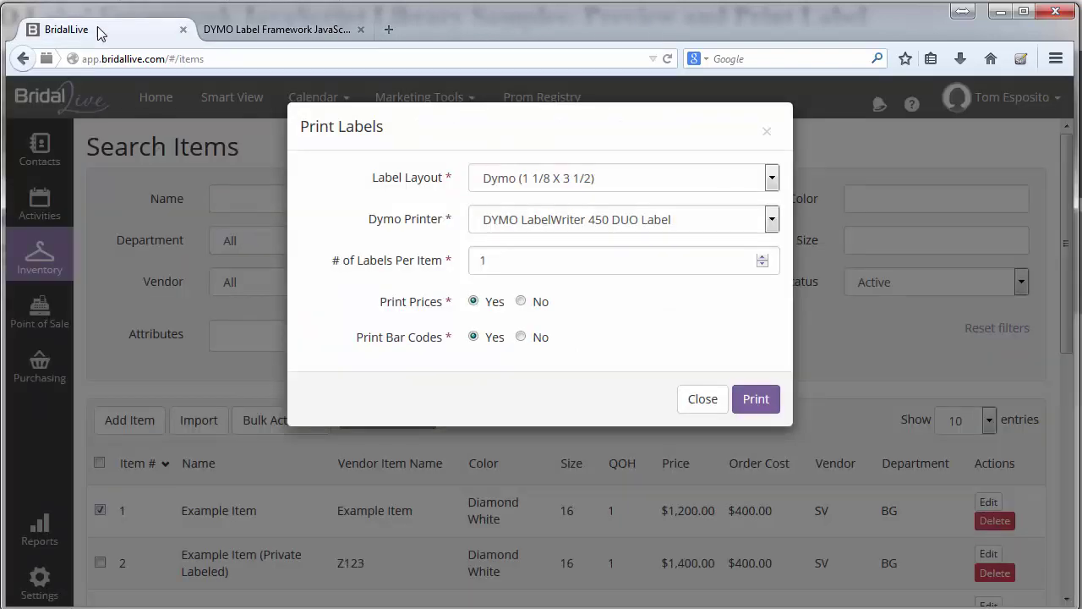
click(100, 33)
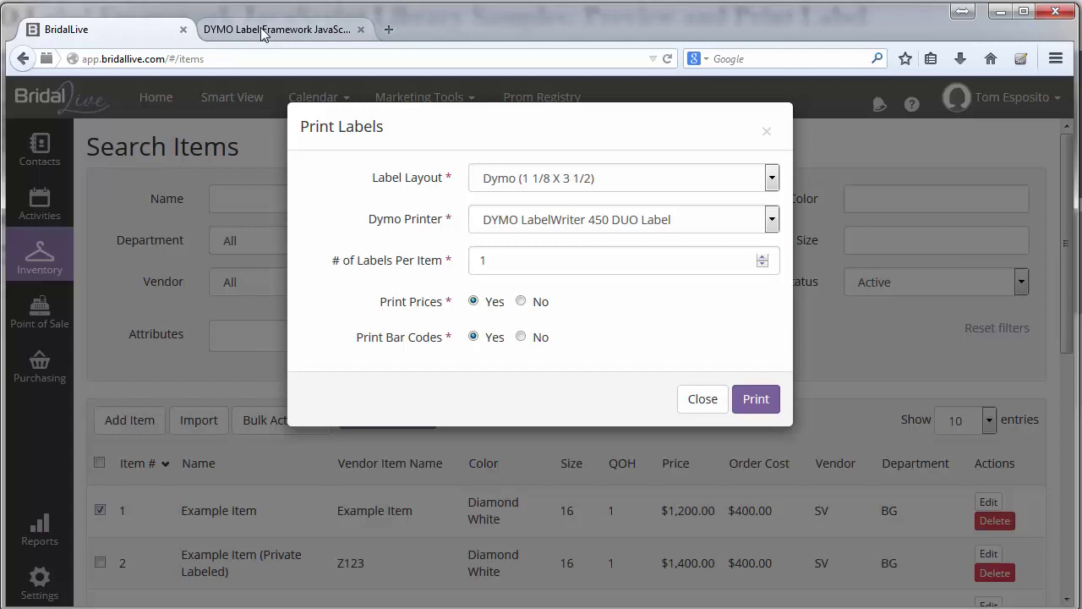
click(262, 32)
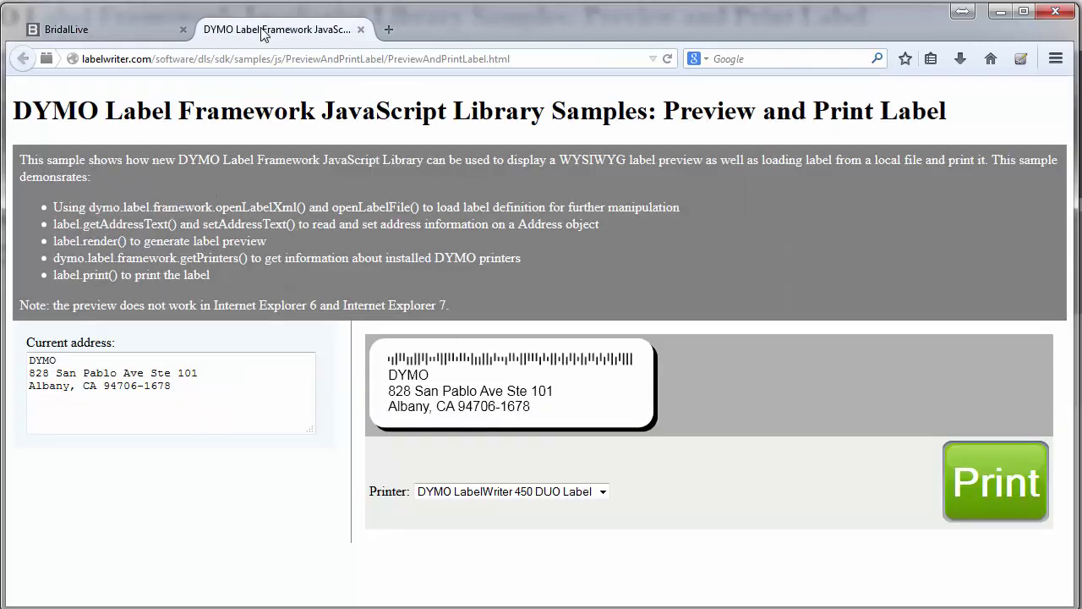